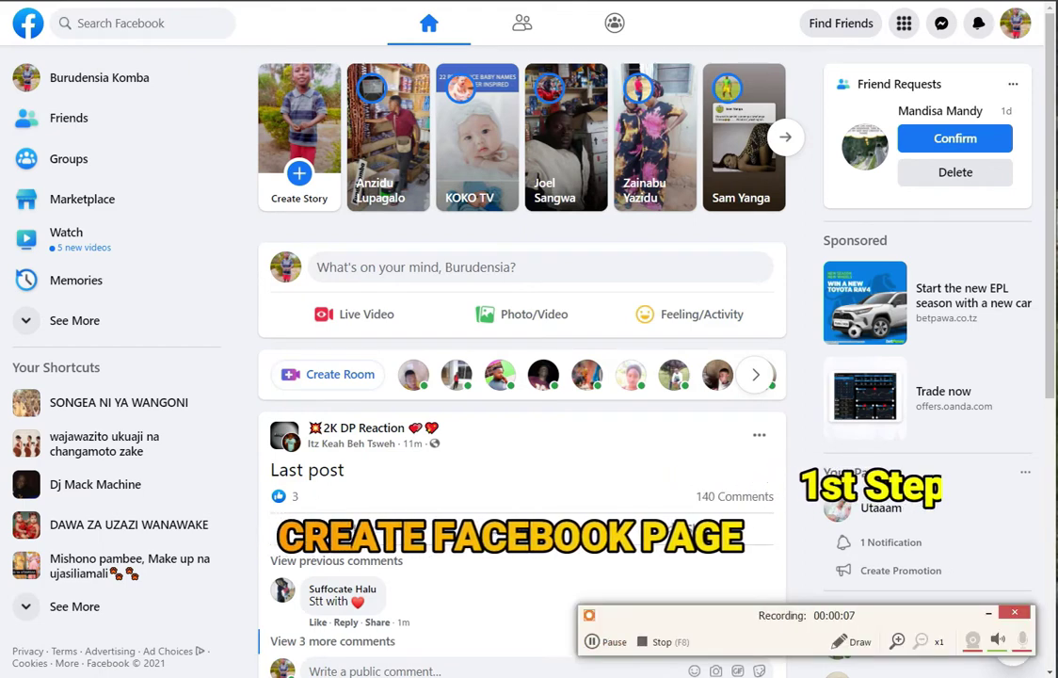
- Exit the browser's full-screen view with F11 to show the tabs and address bar
key("F11")
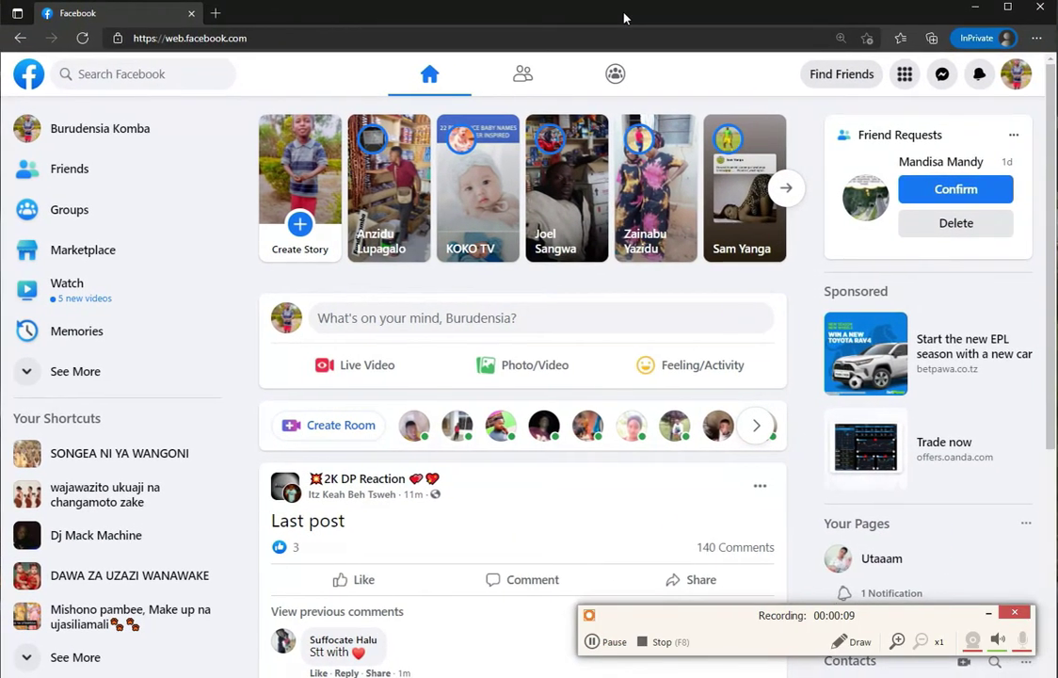
- Copy the Facebook address and paste it into a new InPrivate tab
left_click(214, 42)
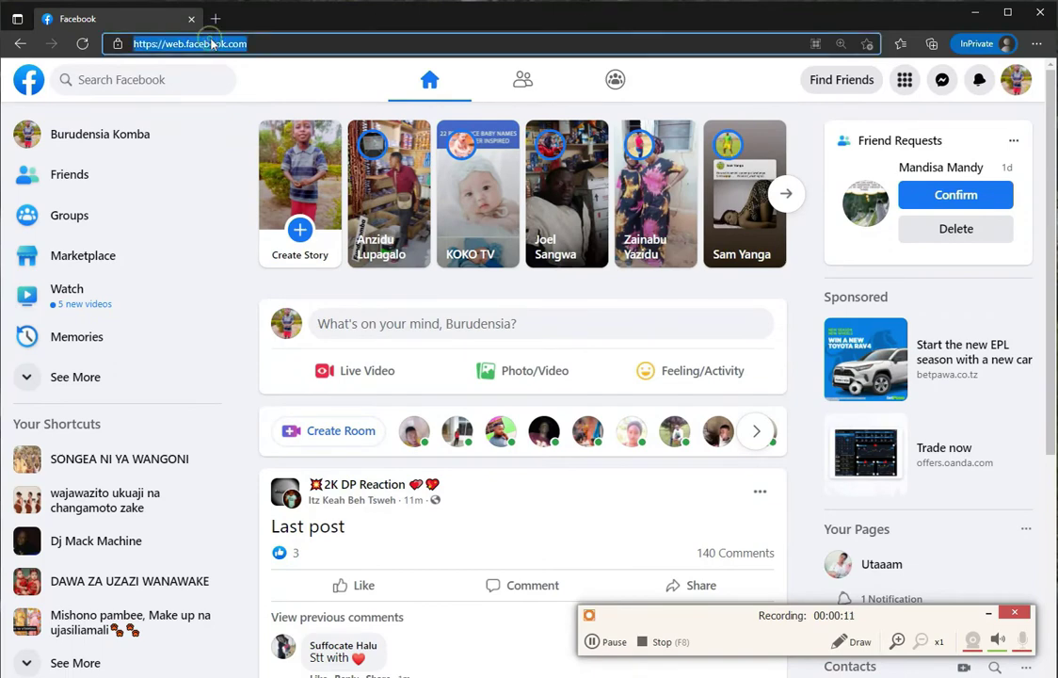
right_click(181, 39)
left_click(250, 161)
left_click(215, 18)
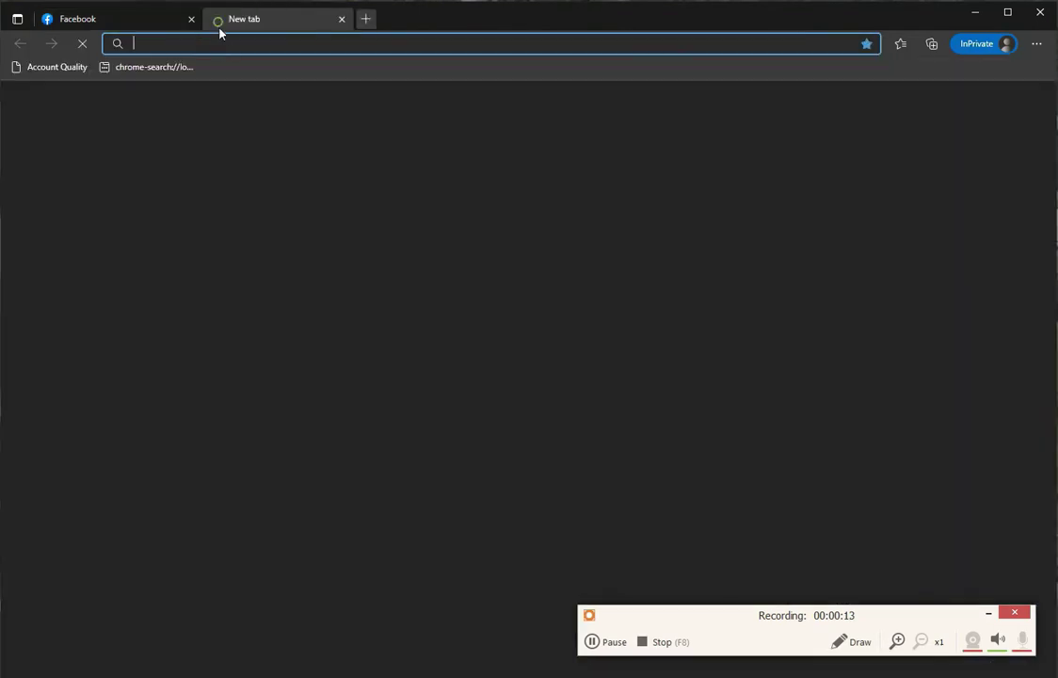
right_click(224, 44)
left_click(325, 192)
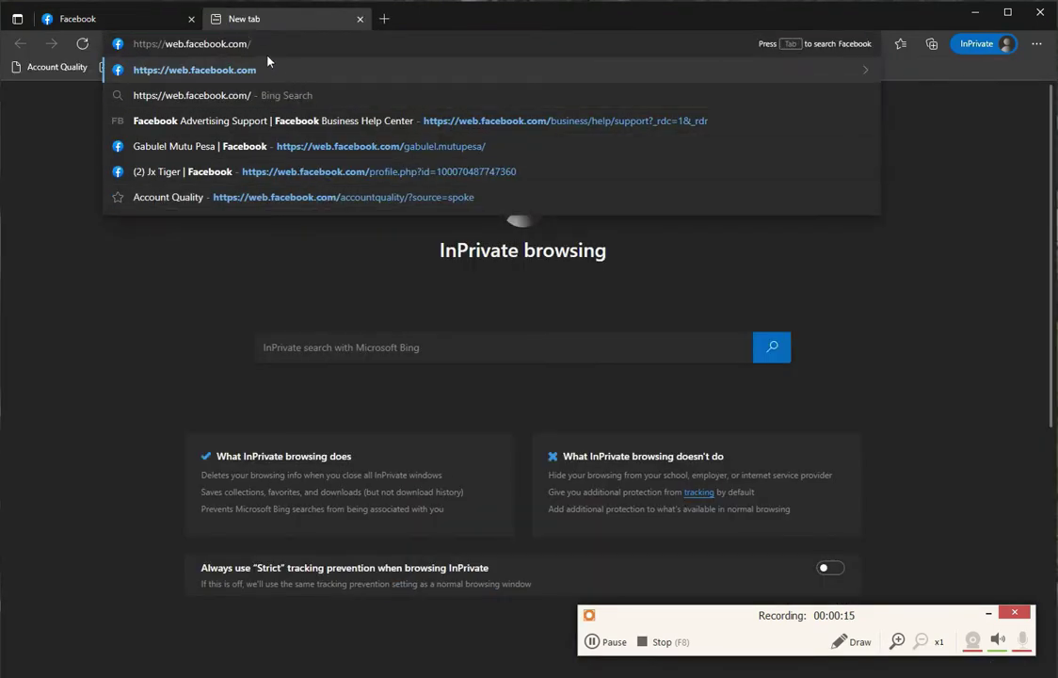
- Append adsmanager/pages to the address and go to the Page posts page
left_click_drag(281, 48, 130, 47)
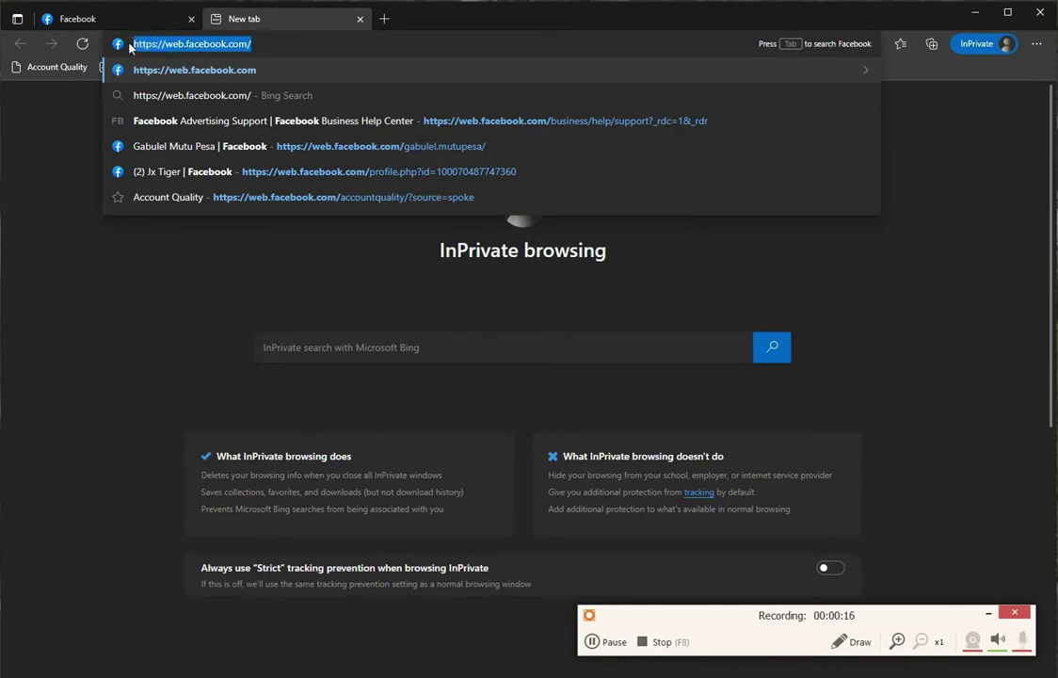
left_click(269, 44)
type("a")
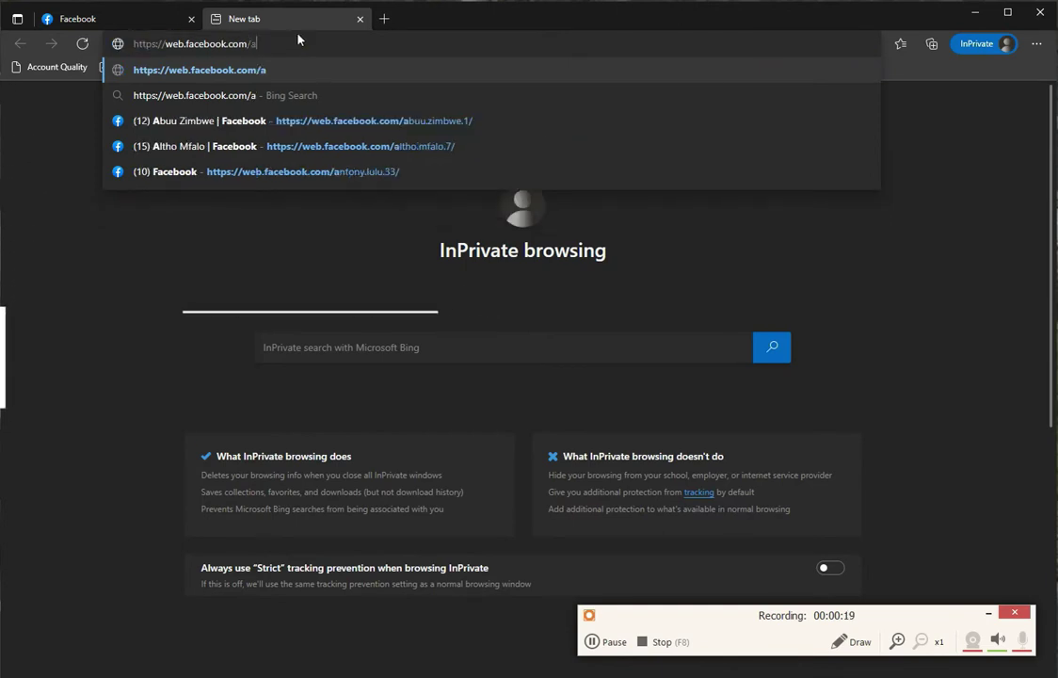
type("ds")
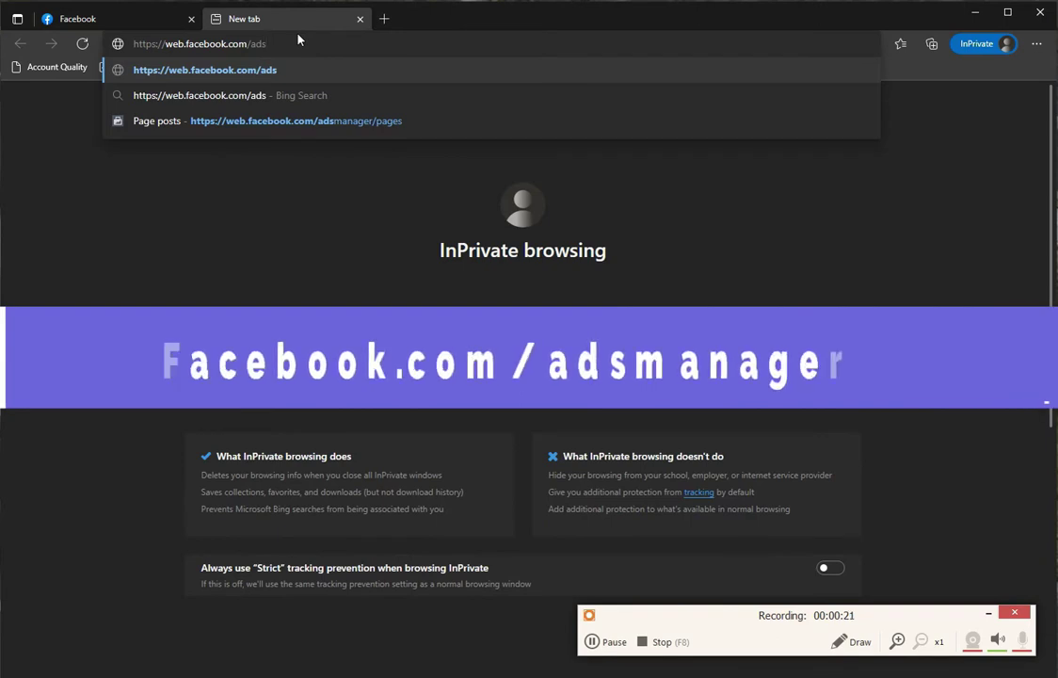
type("manager")
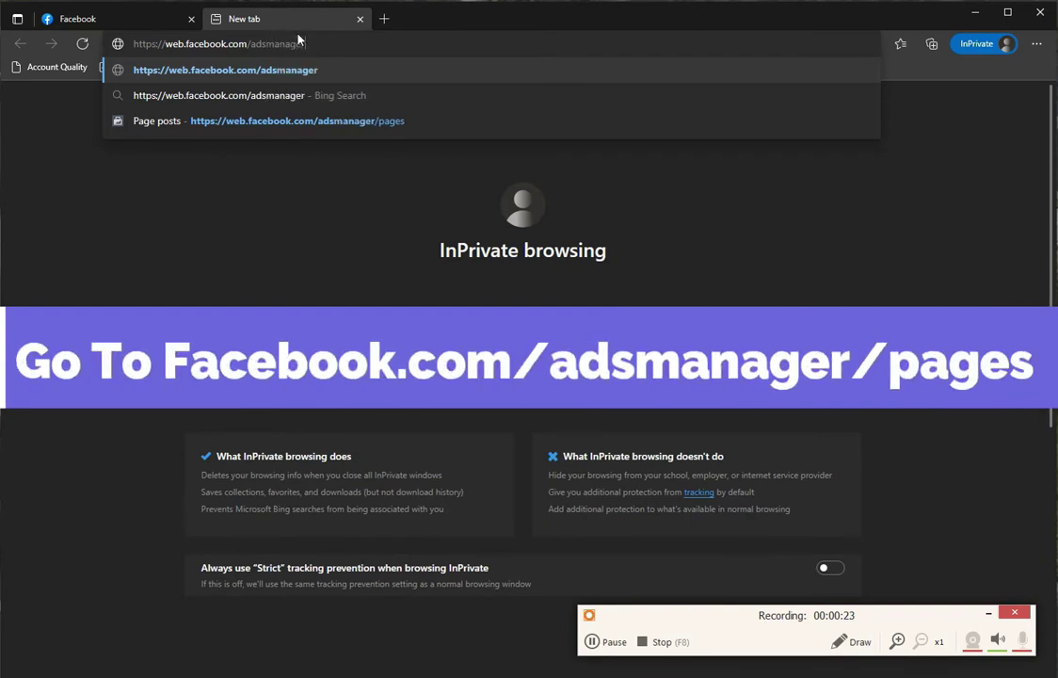
type("/pages")
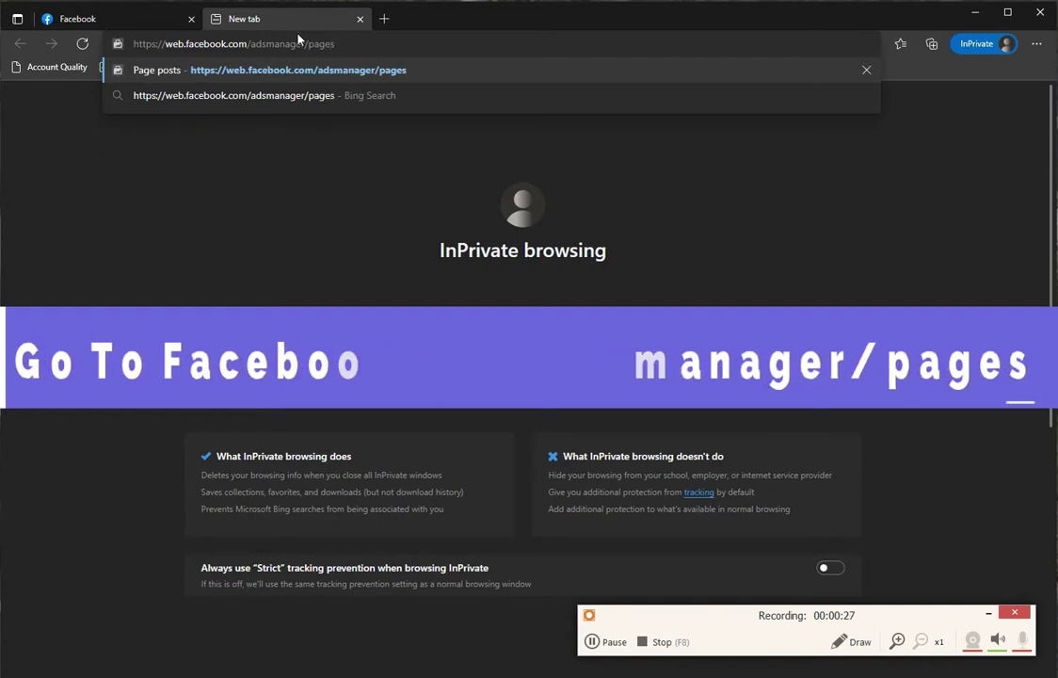
left_click(370, 73)
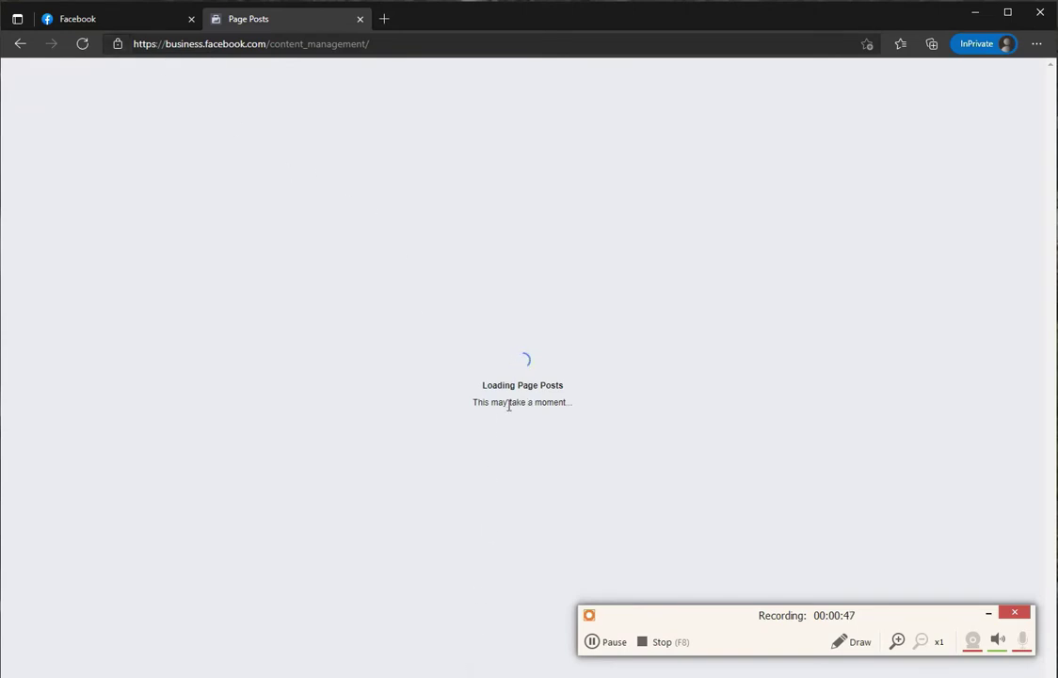
- Reload the stalled Page Posts page with the browser's Refresh button
left_click(507, 404)
double_click(507, 403)
left_click(488, 402)
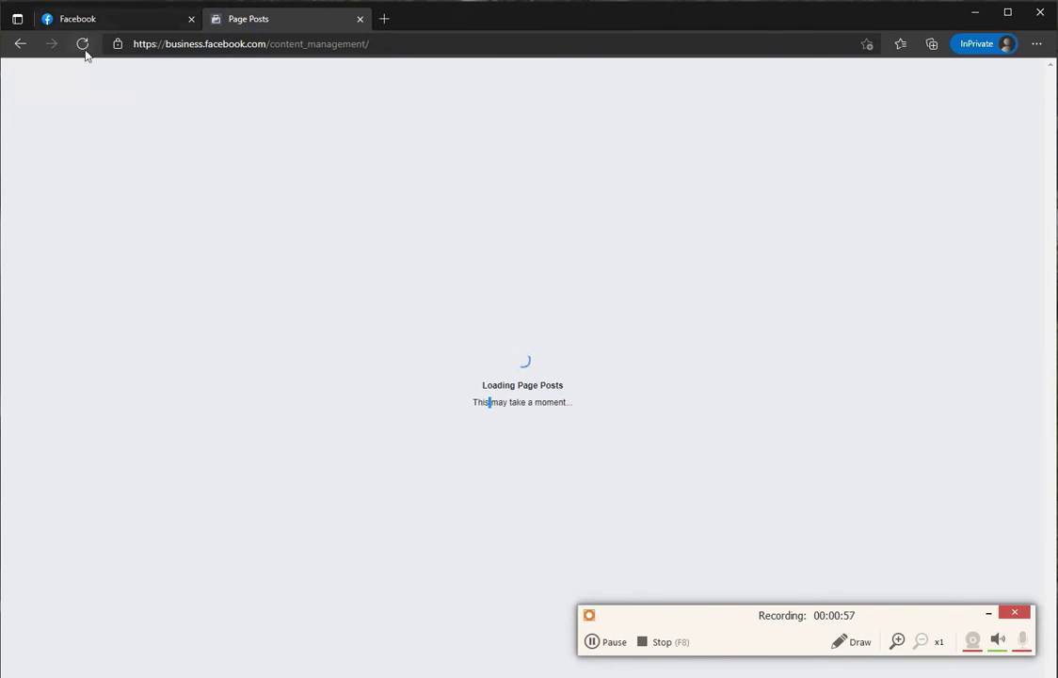
left_click(83, 45)
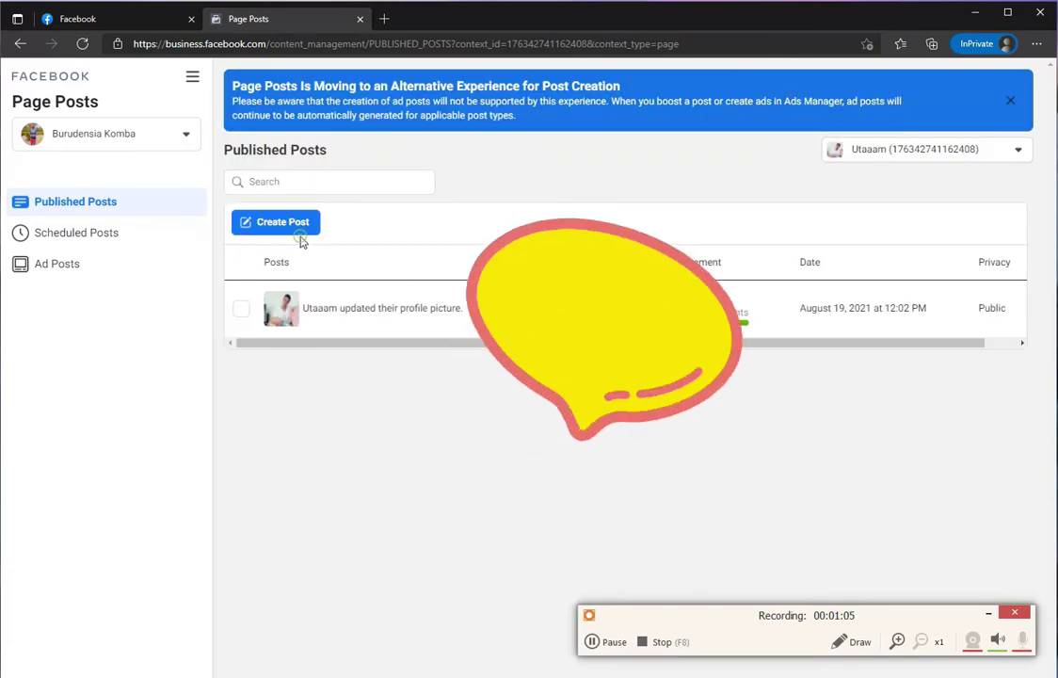
- Create a new page post, boost it, and set a $16.00 budget over 7 days
left_click(282, 221)
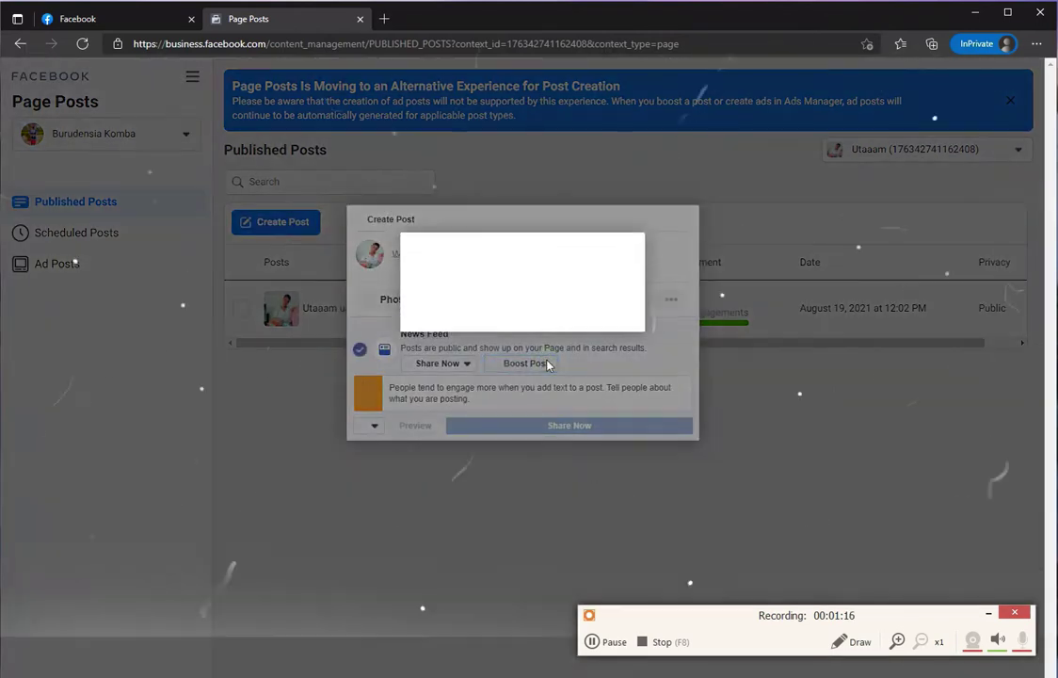
left_click(525, 363)
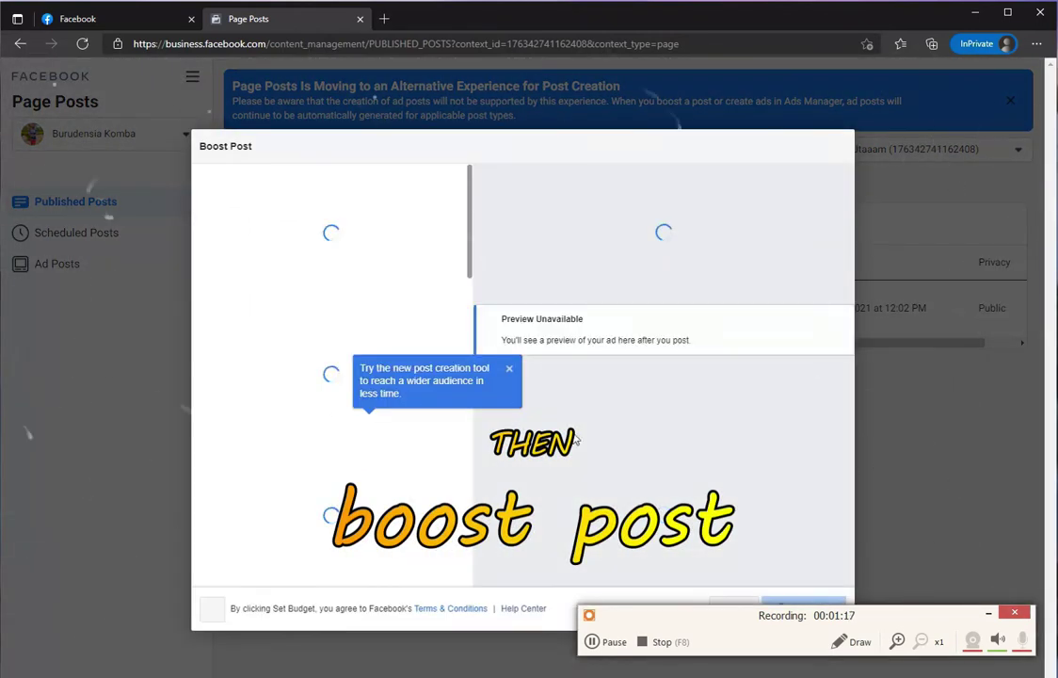
left_click(509, 371)
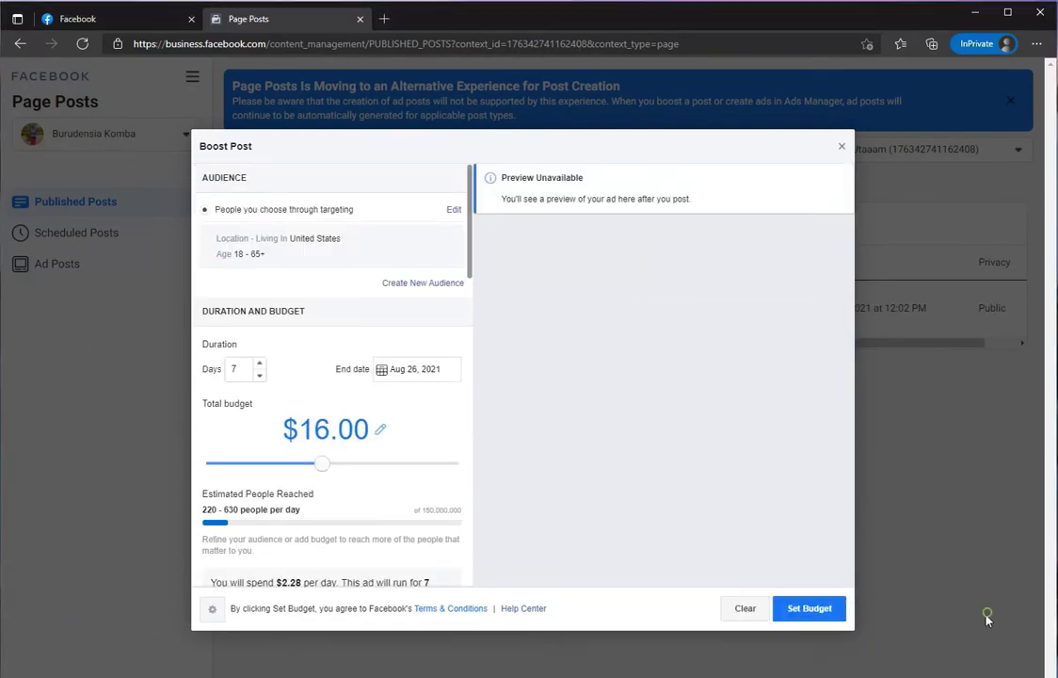
left_click(809, 608)
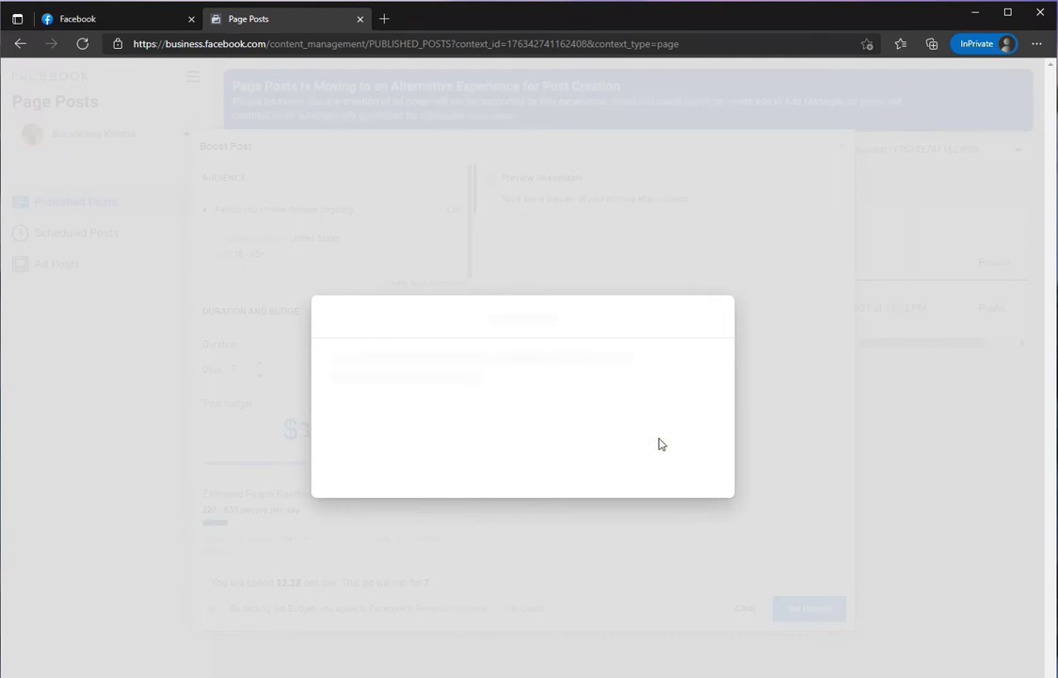
- Select Tanzania as the account country and save the location and currency
left_click(465, 370)
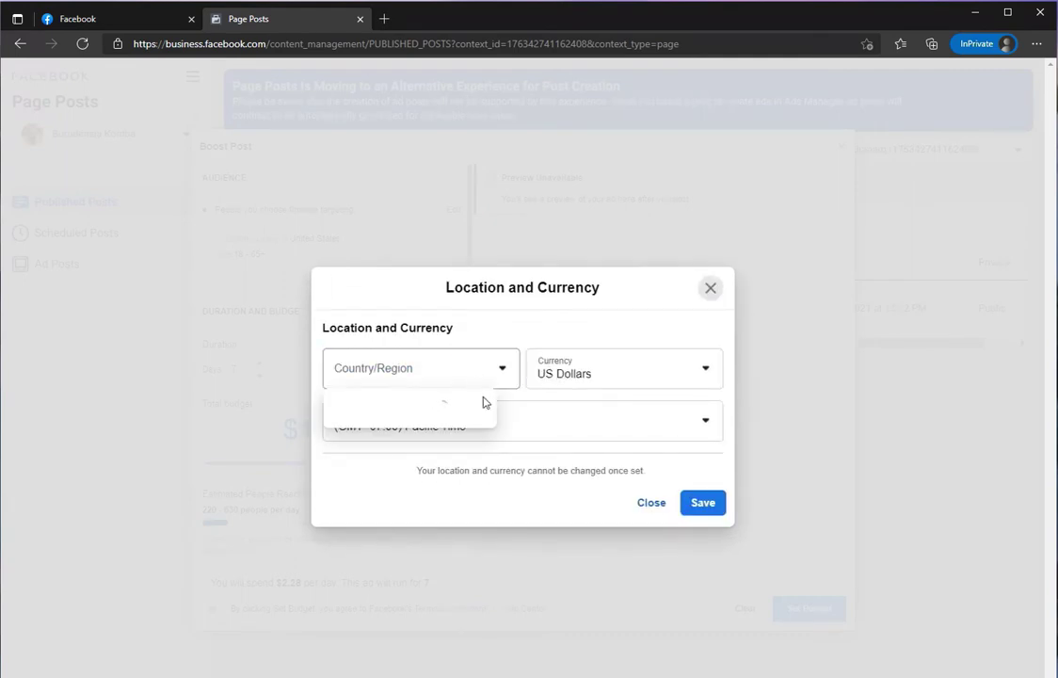
left_click_drag(491, 402, 491, 674)
scroll(491, 640, "down", 1)
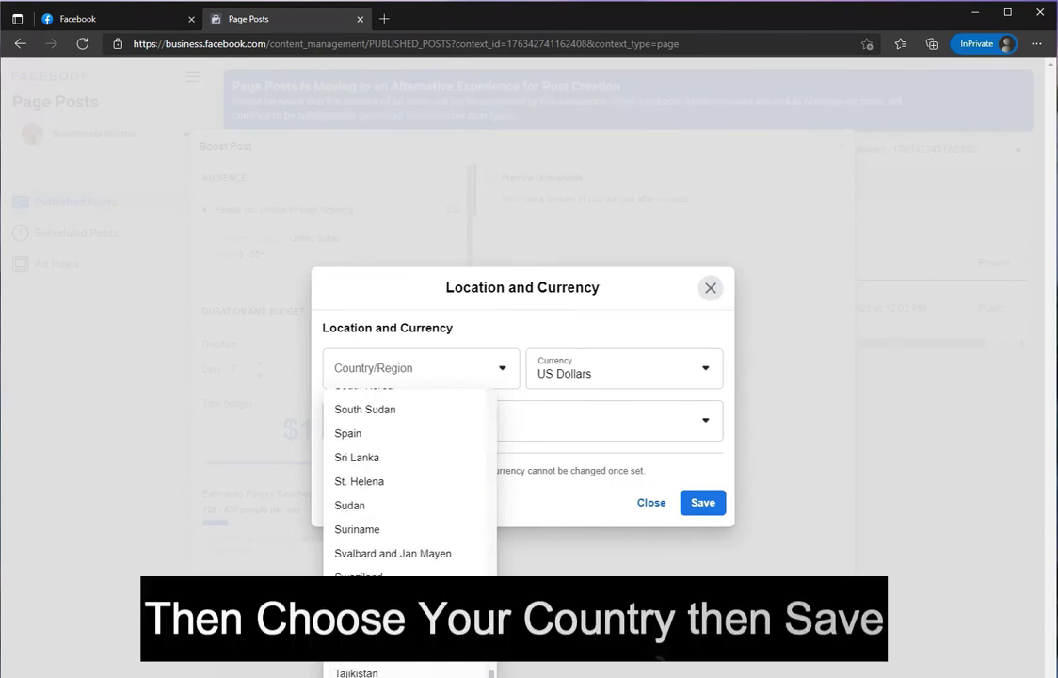
scroll(431, 558, "down", 2)
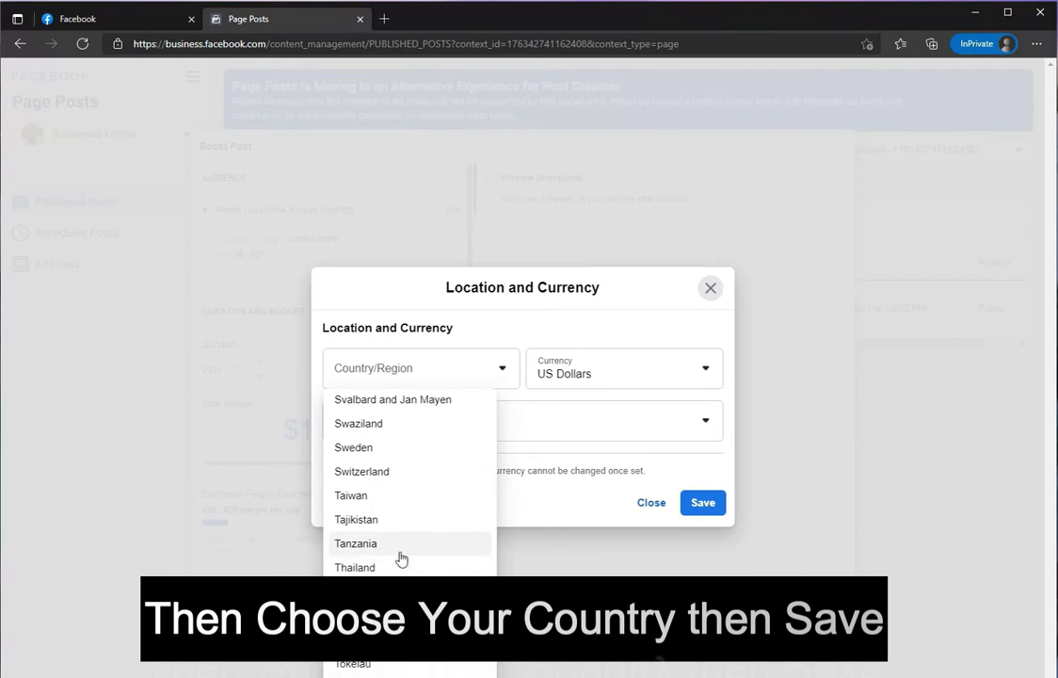
left_click(400, 552)
left_click(704, 505)
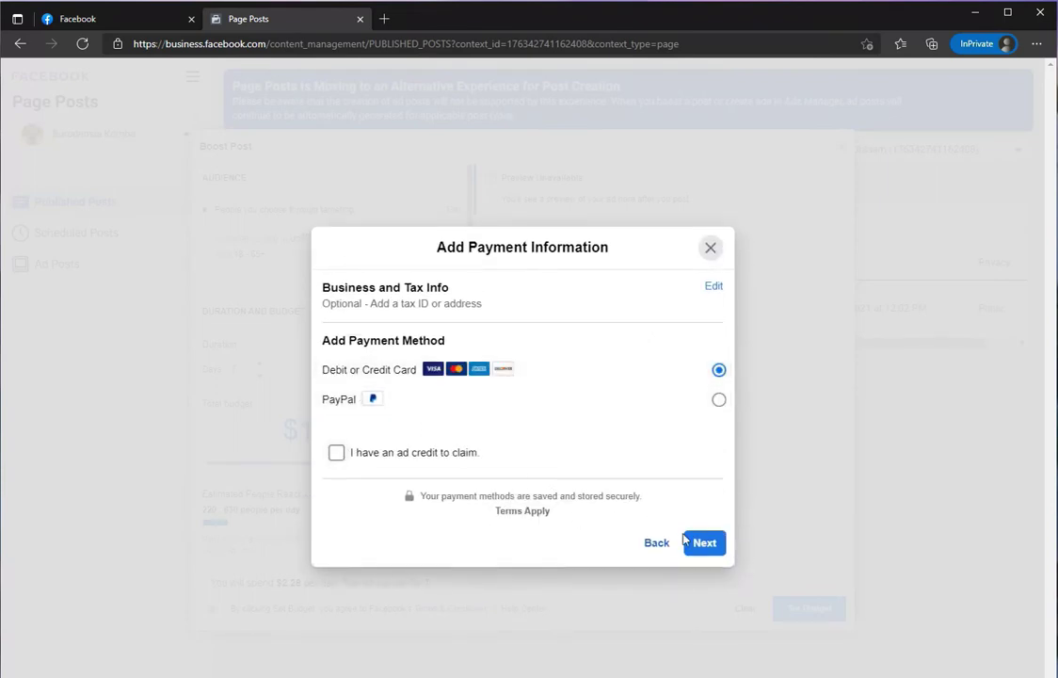
- Choose debit or credit card payment and enter MasterCard as the name on card
left_click(723, 552)
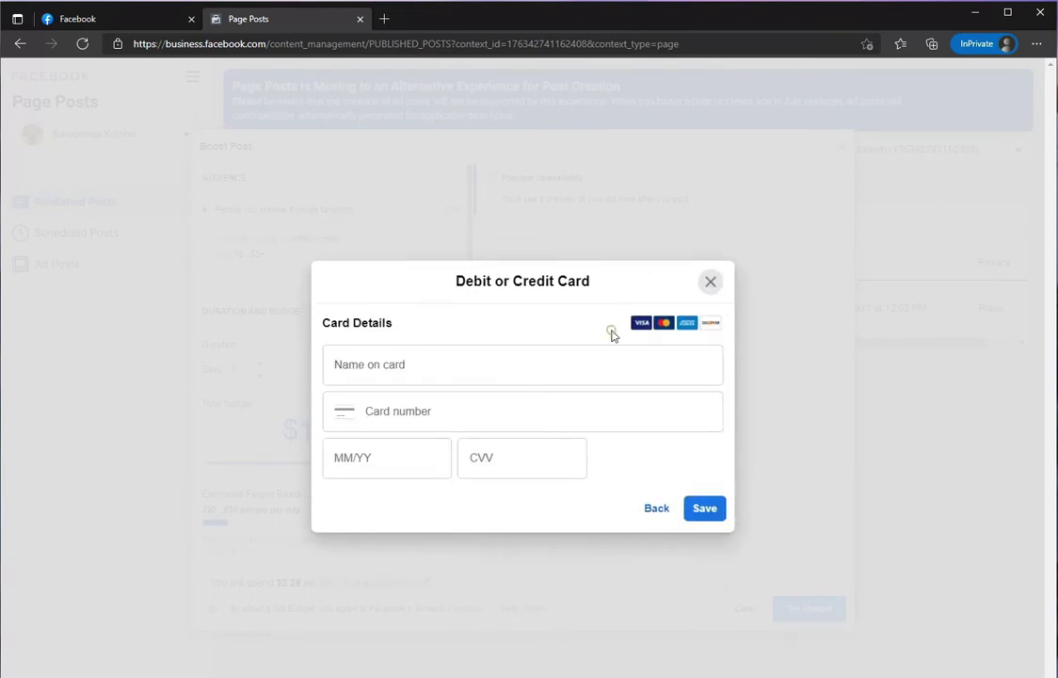
left_click(603, 366)
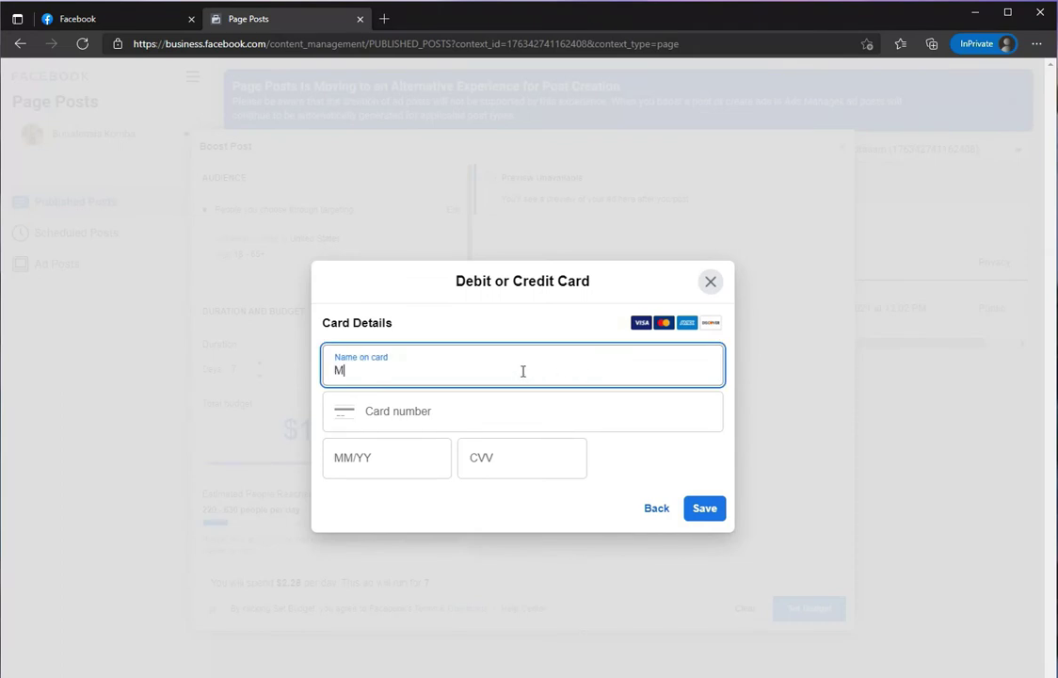
type("MasterCard")
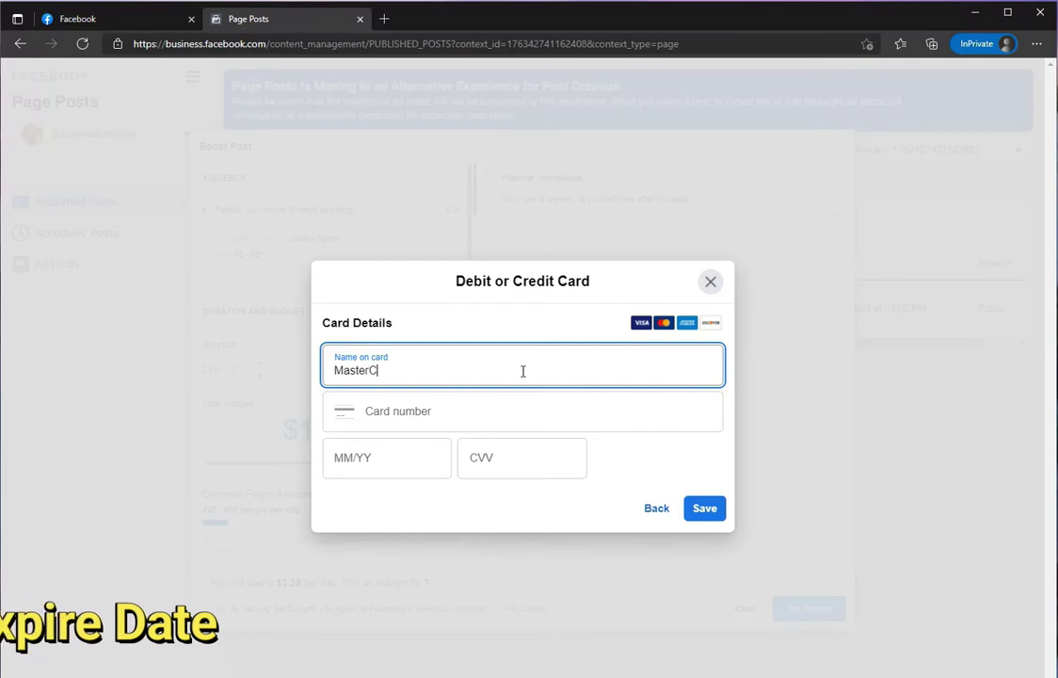
left_click(463, 408)
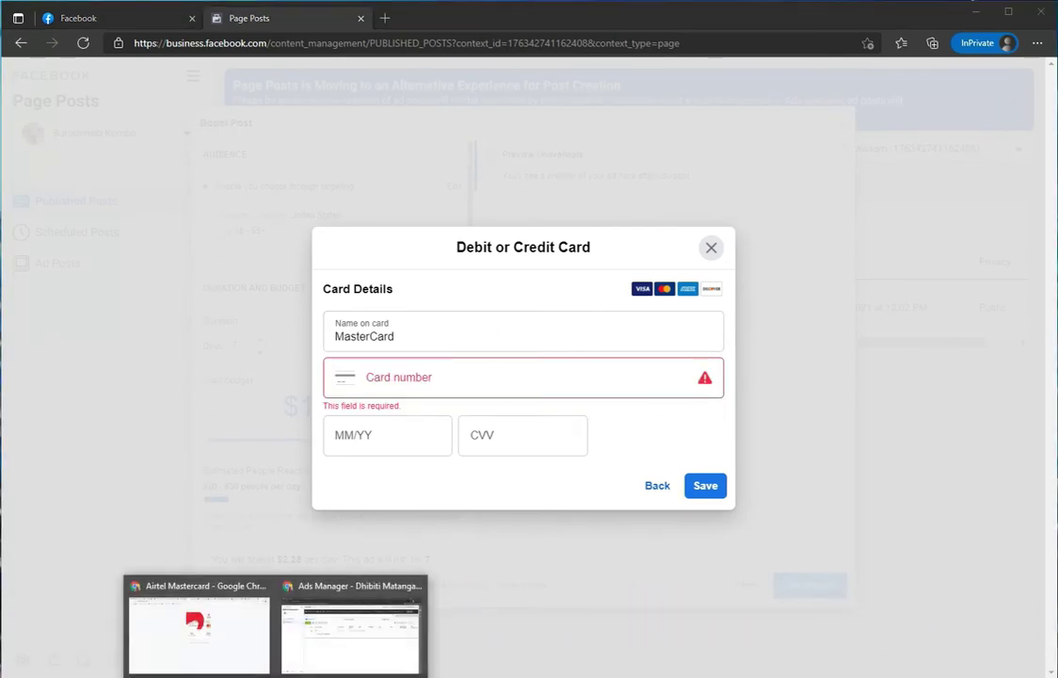
- Paste the card number copied from the virtual card page into Card number
left_click(228, 639)
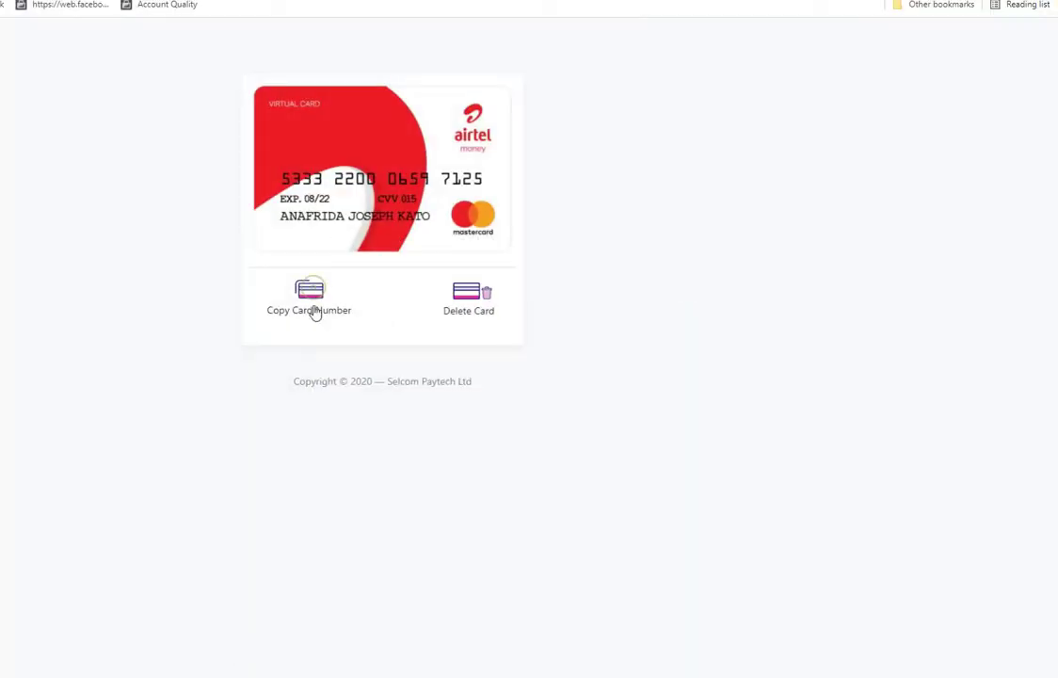
key("alt+Tab")
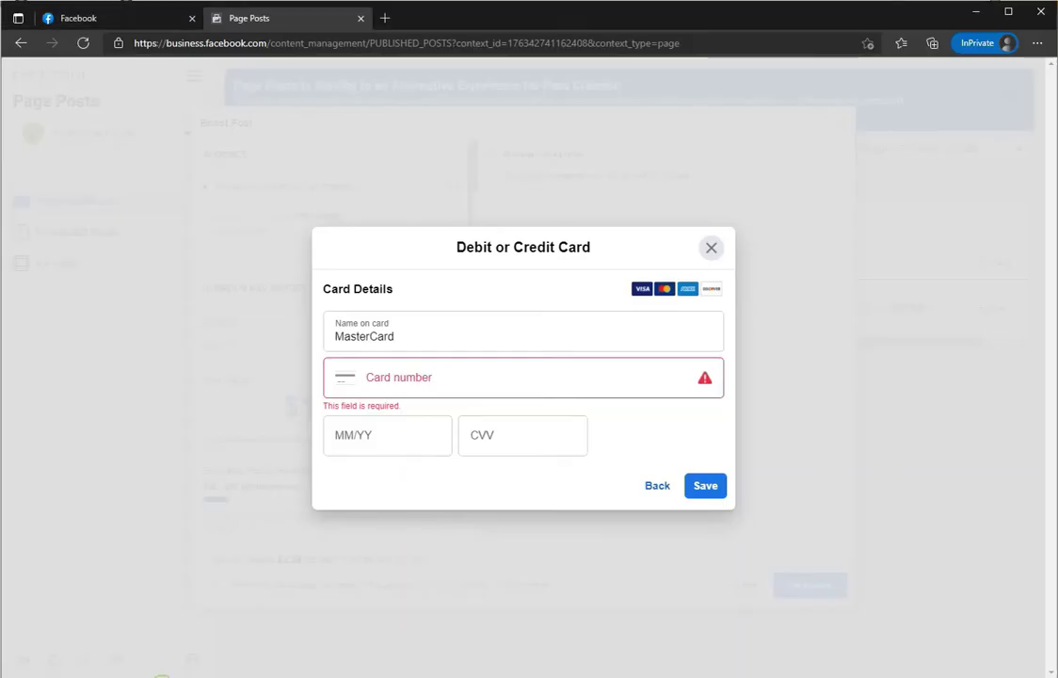
right_click(399, 377)
left_click(449, 181)
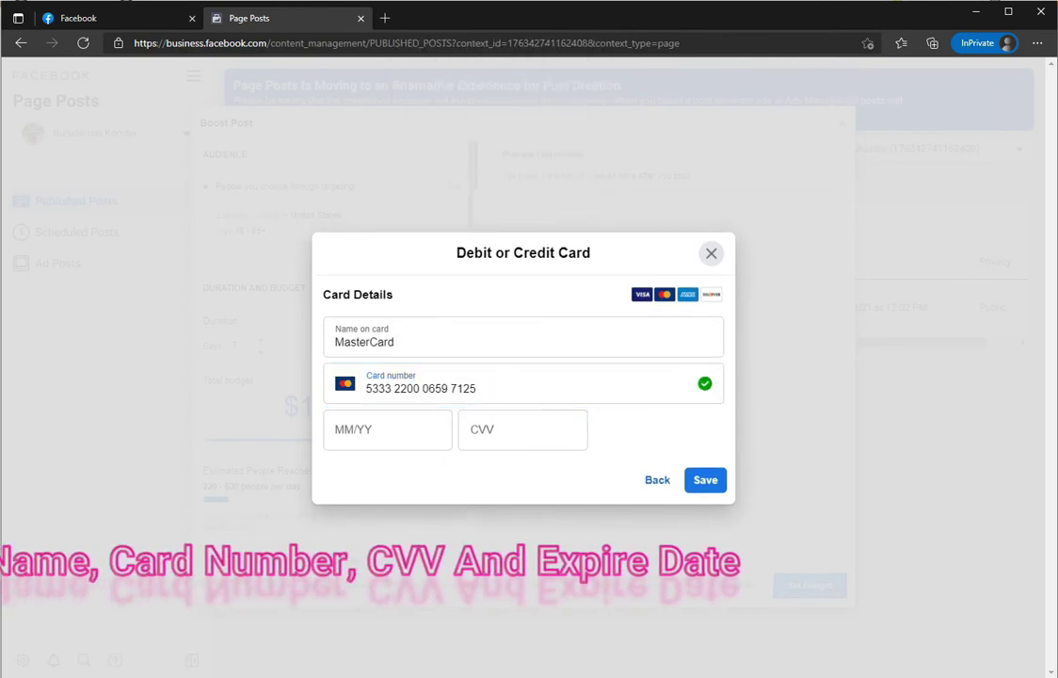
- Enter the card's security code and expiry date 08/22, then save the card
mouse_move(237, 642)
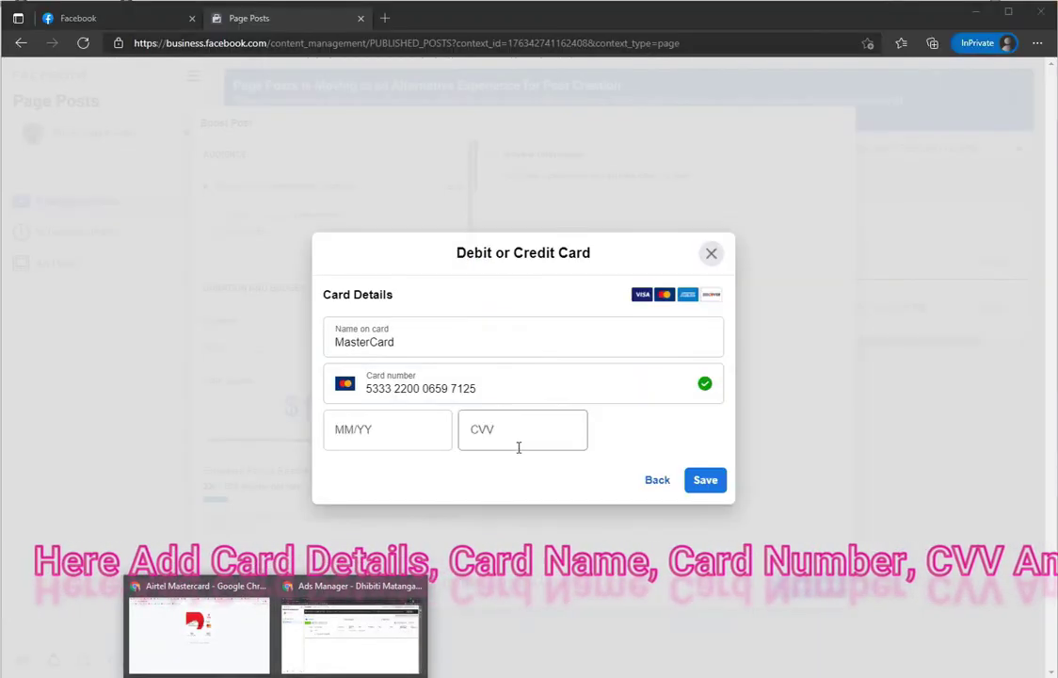
left_click(521, 428)
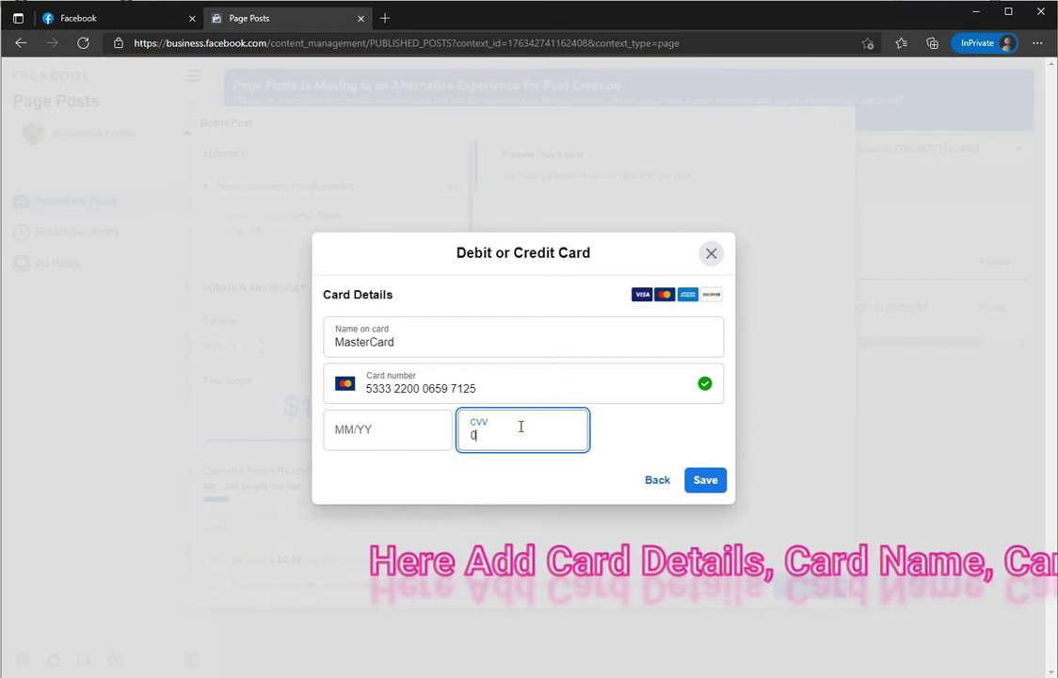
left_click(260, 670)
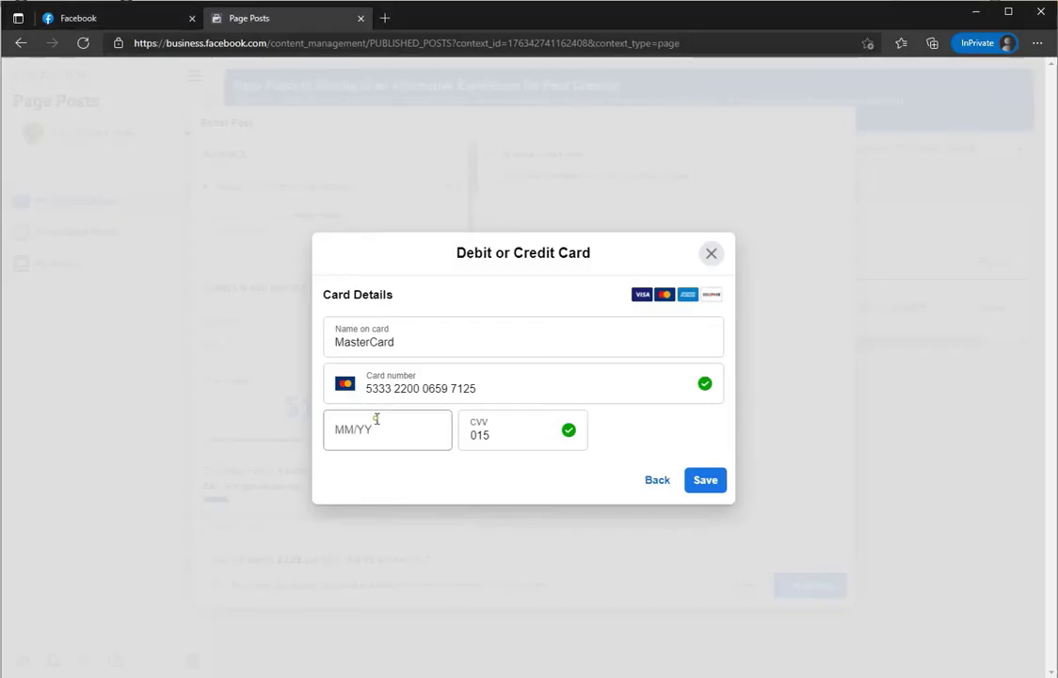
left_click(377, 420)
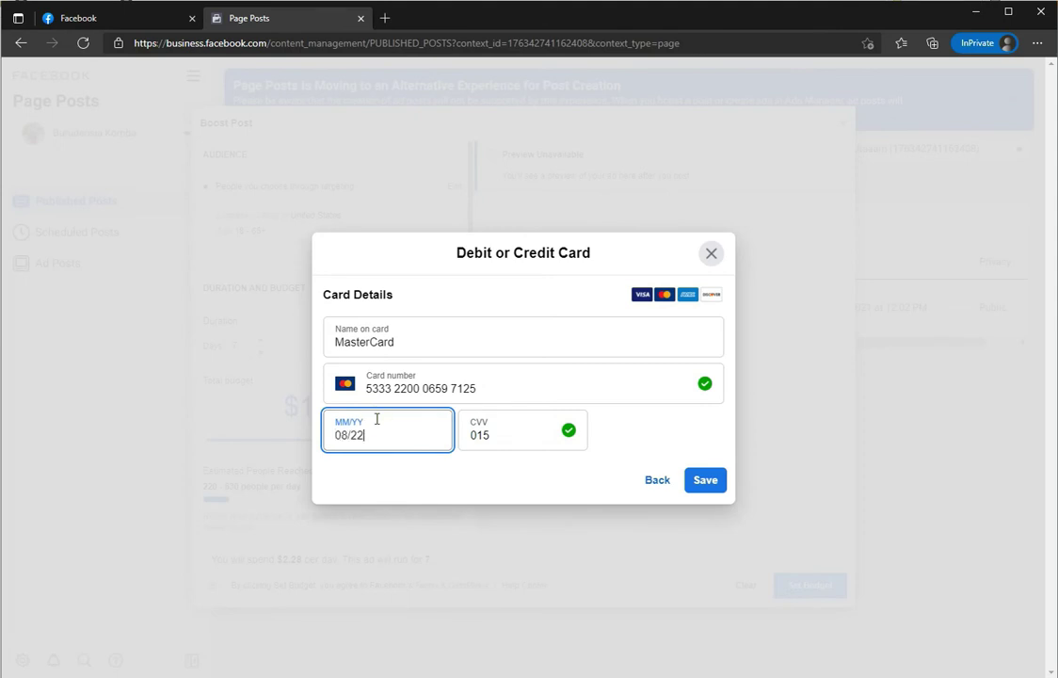
type("08/22")
left_click(609, 457)
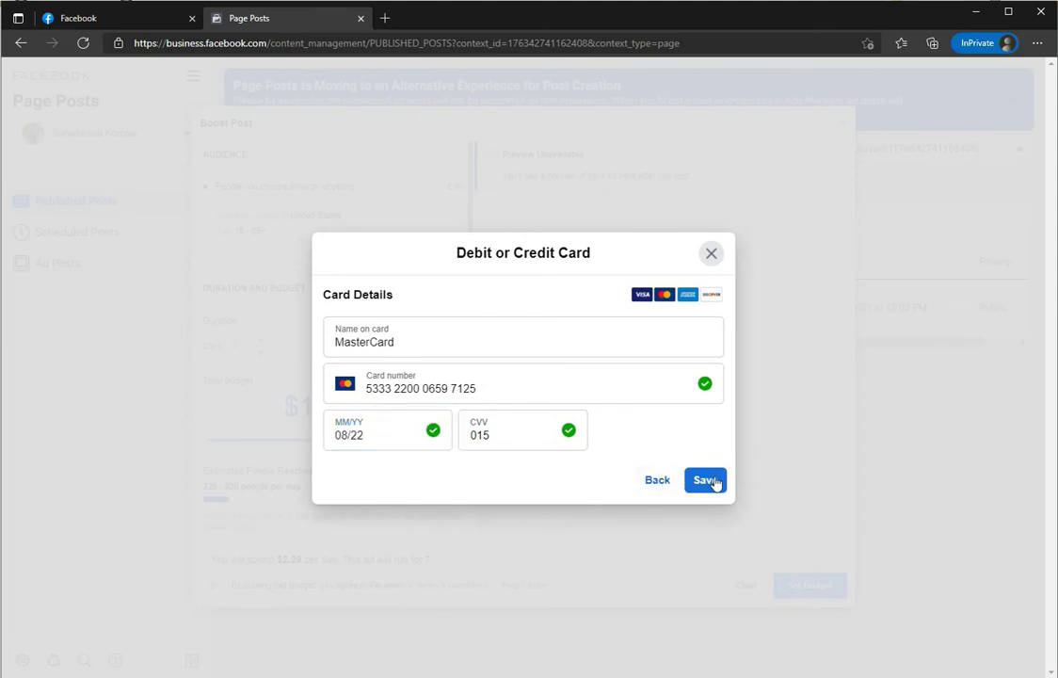
left_click(706, 480)
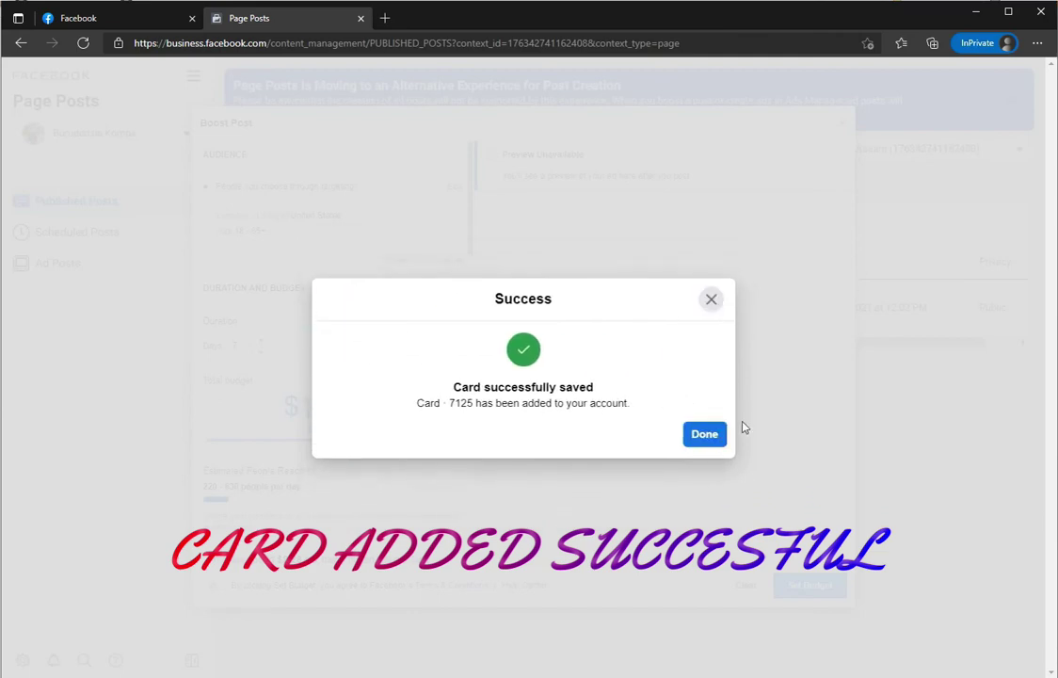
- Dismiss the card-saved confirmation and close the leftover Boost Post dialog
left_click(720, 433)
left_click(676, 447)
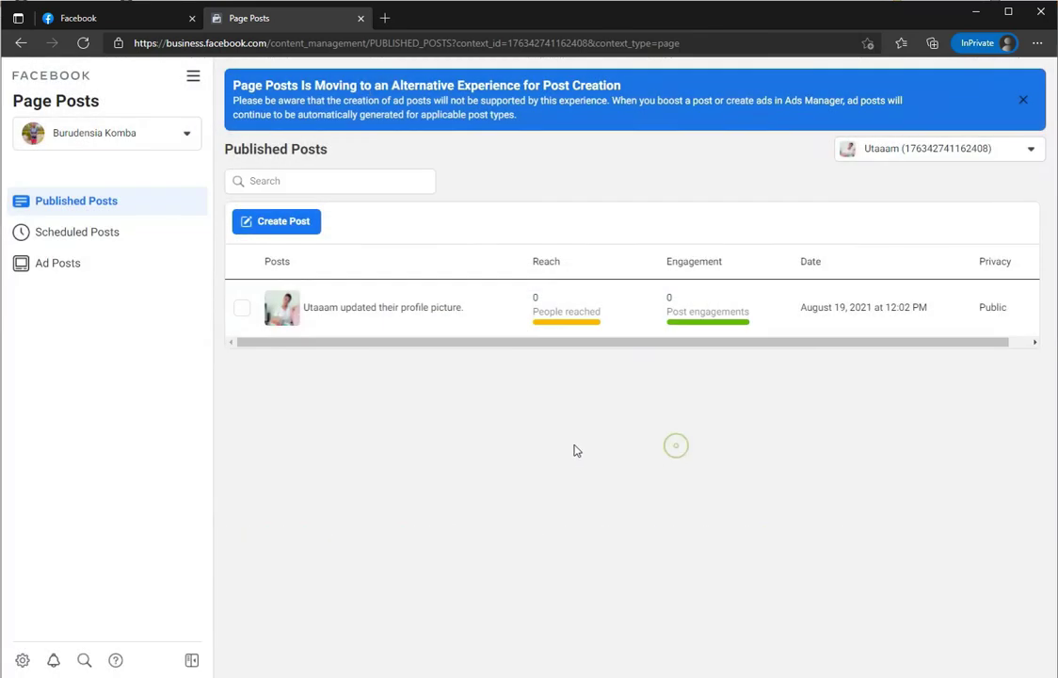
- Go to Payment Settings via All Tools > Billing
left_click(193, 78)
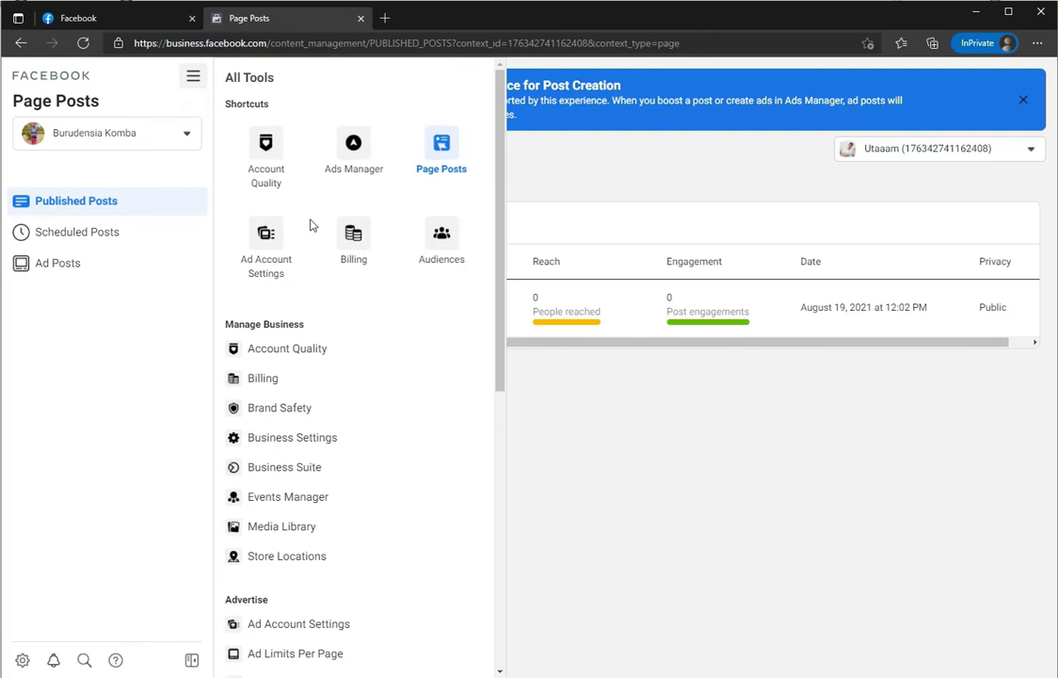
left_click(357, 245)
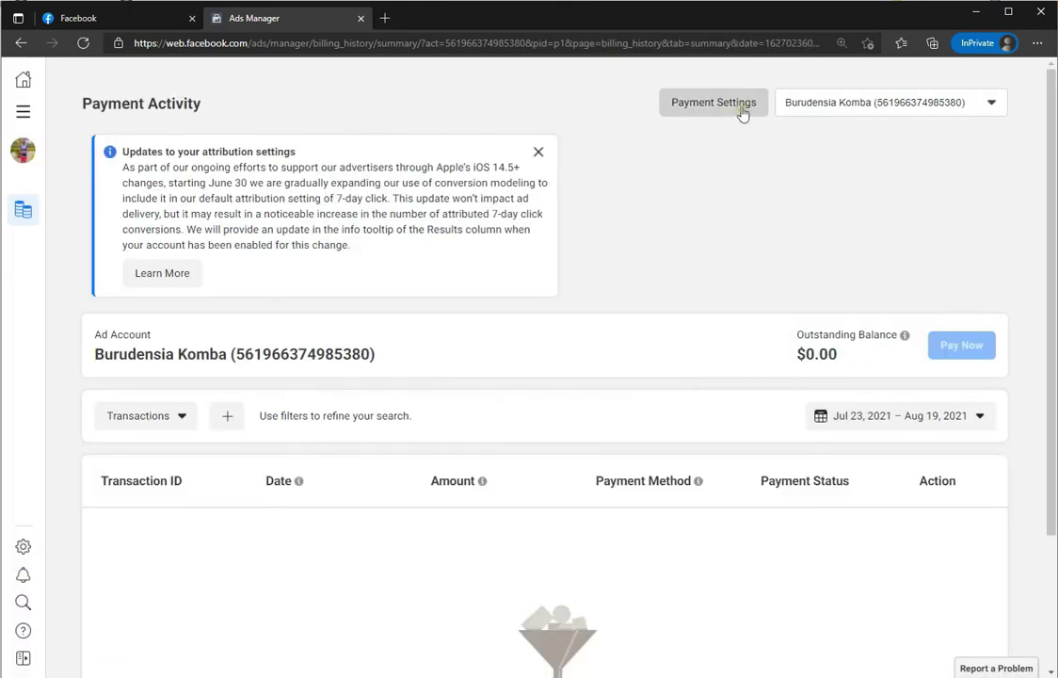
left_click(743, 111)
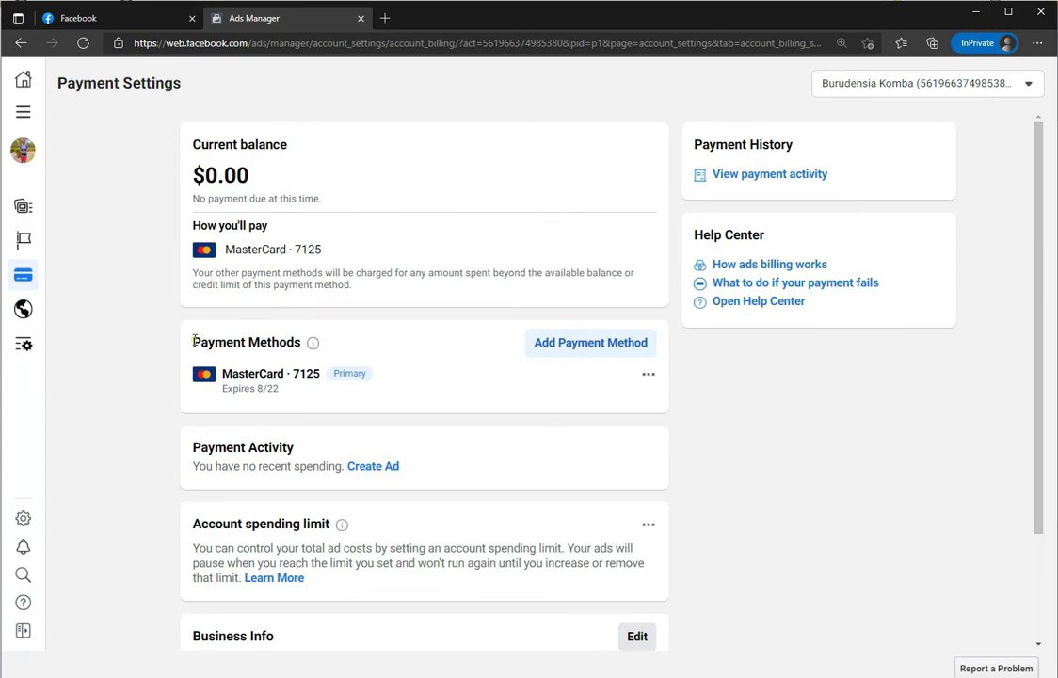
- Check that the new MasterCard, expiring 8/22, is listed as the primary payment method
left_click_drag(194, 341, 313, 377)
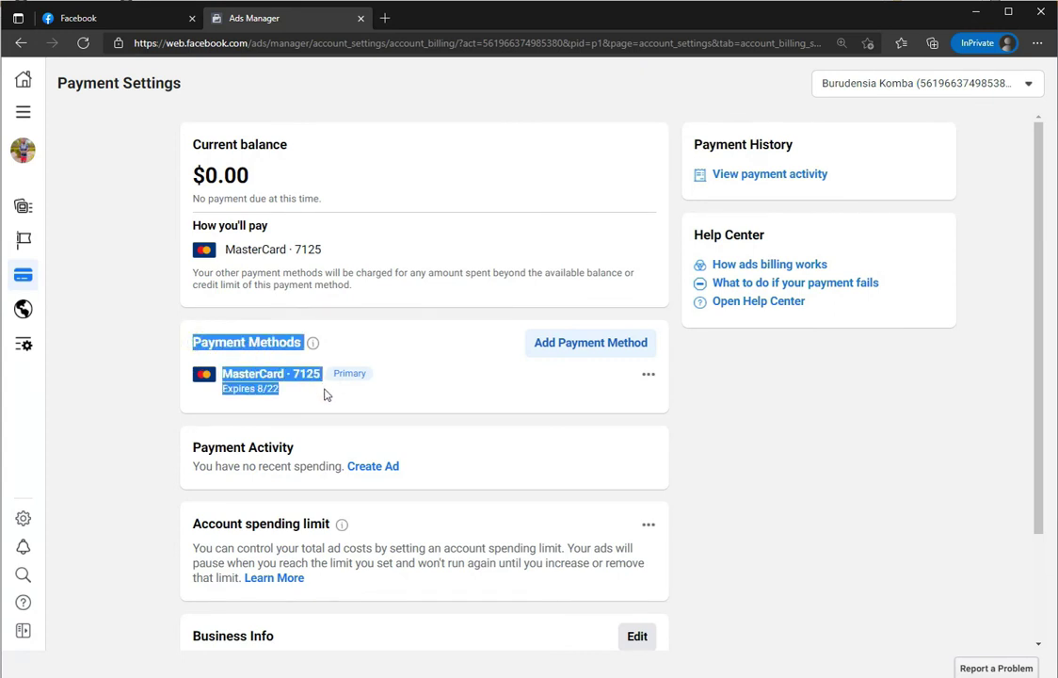
left_click(261, 415)
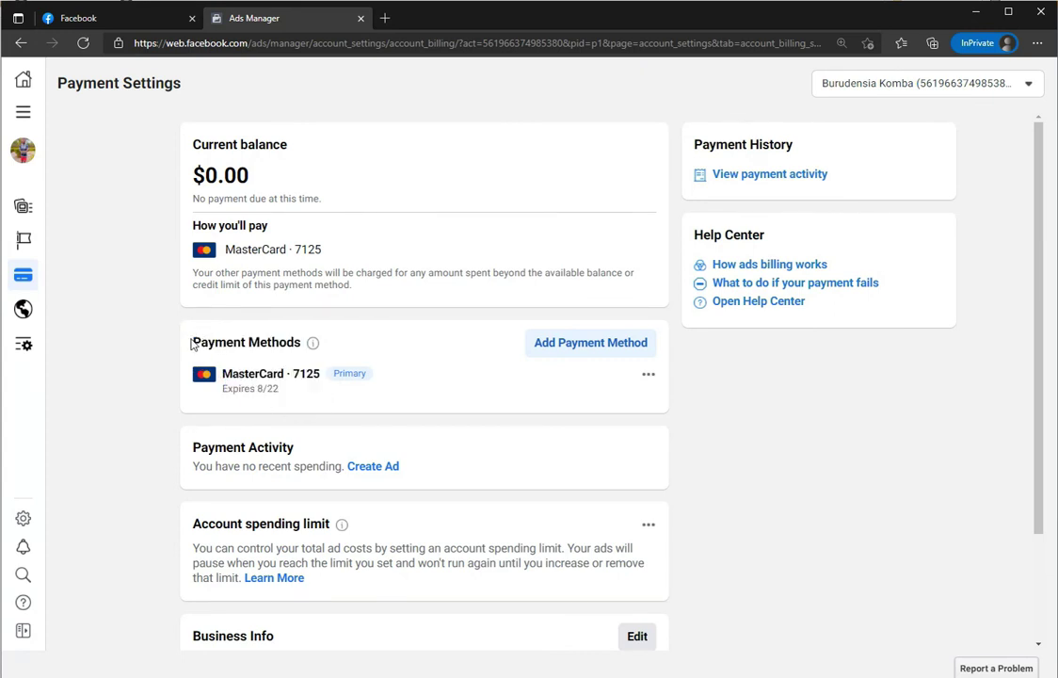
left_click_drag(191, 344, 294, 400)
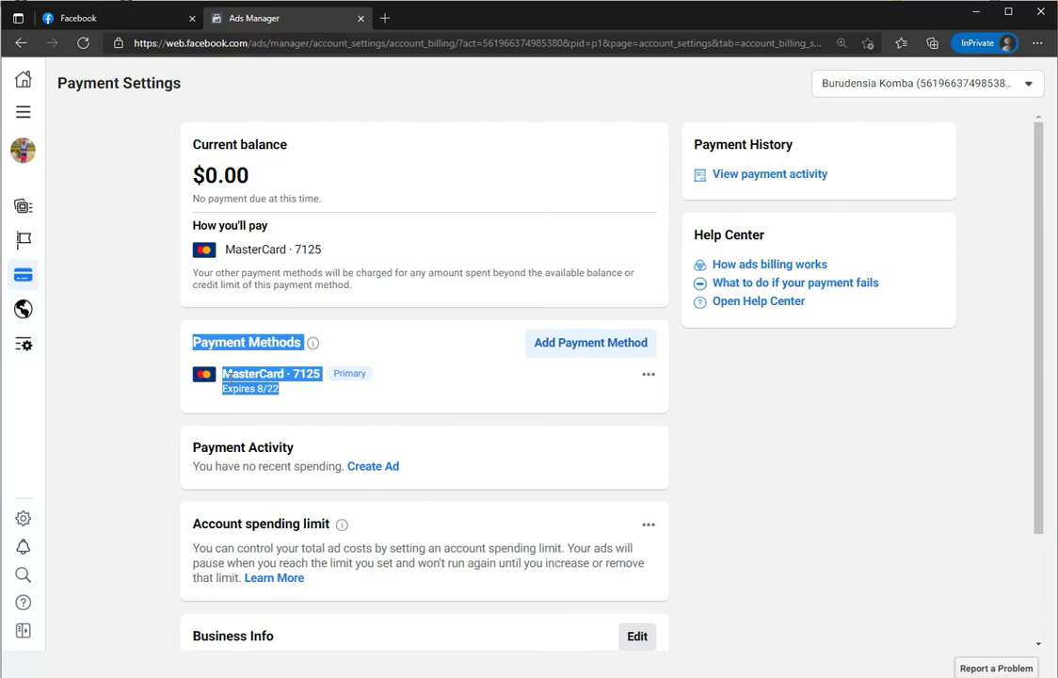
left_click(226, 375)
scroll(260, 356, "down", 2)
scroll(262, 394, "up", 3)
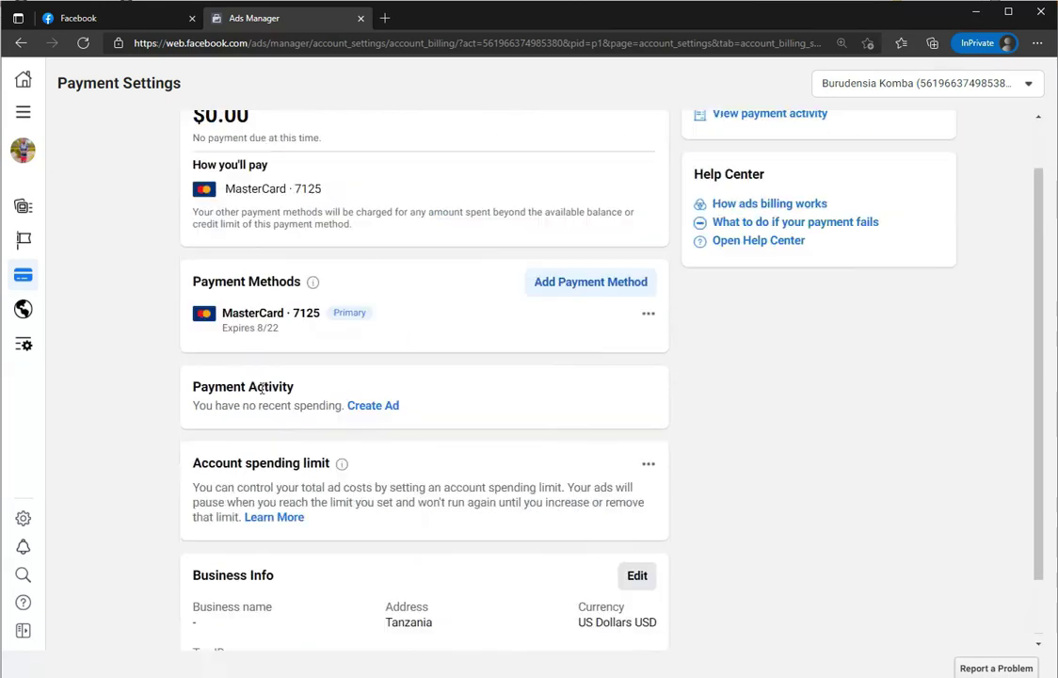